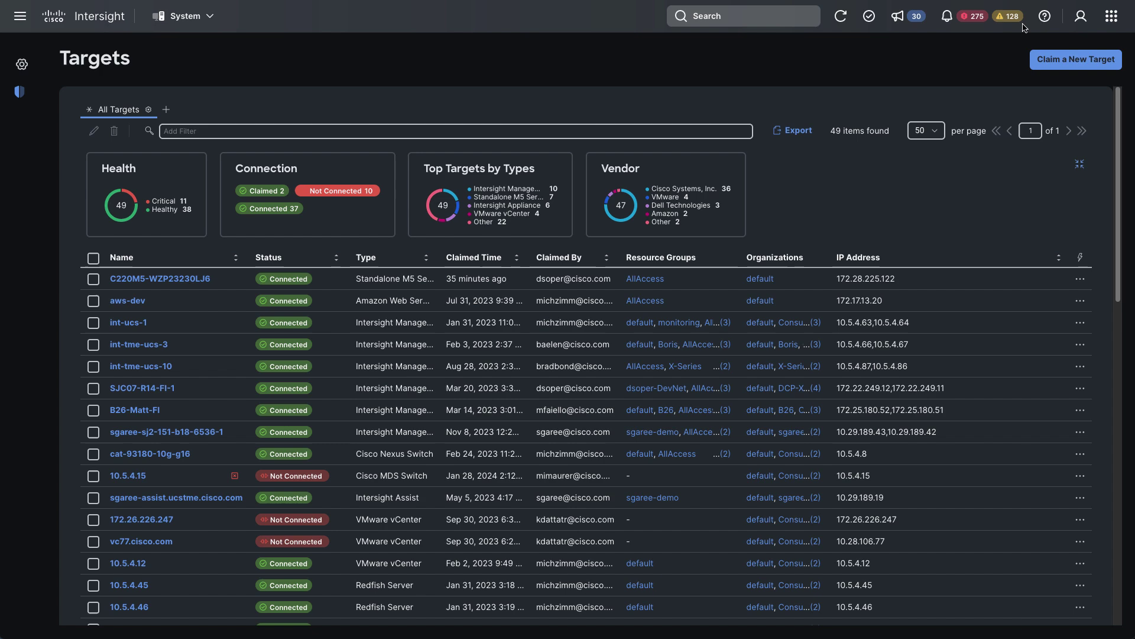
- Start claiming a new VMware vCenter target from the Hypervisor target types
left_click(1078, 60)
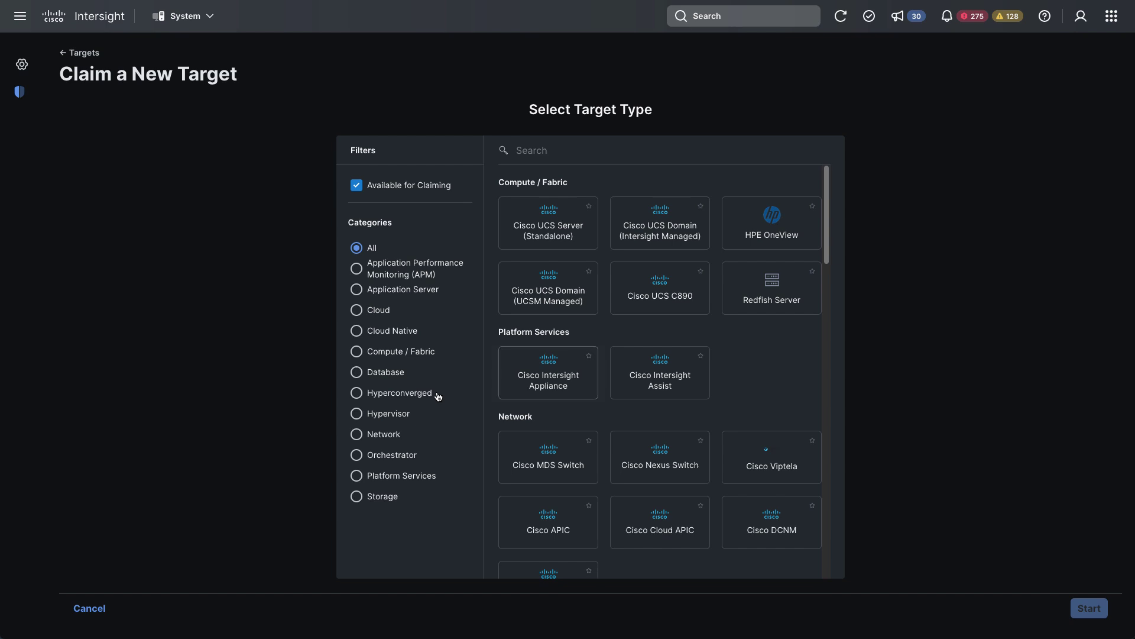
left_click(357, 414)
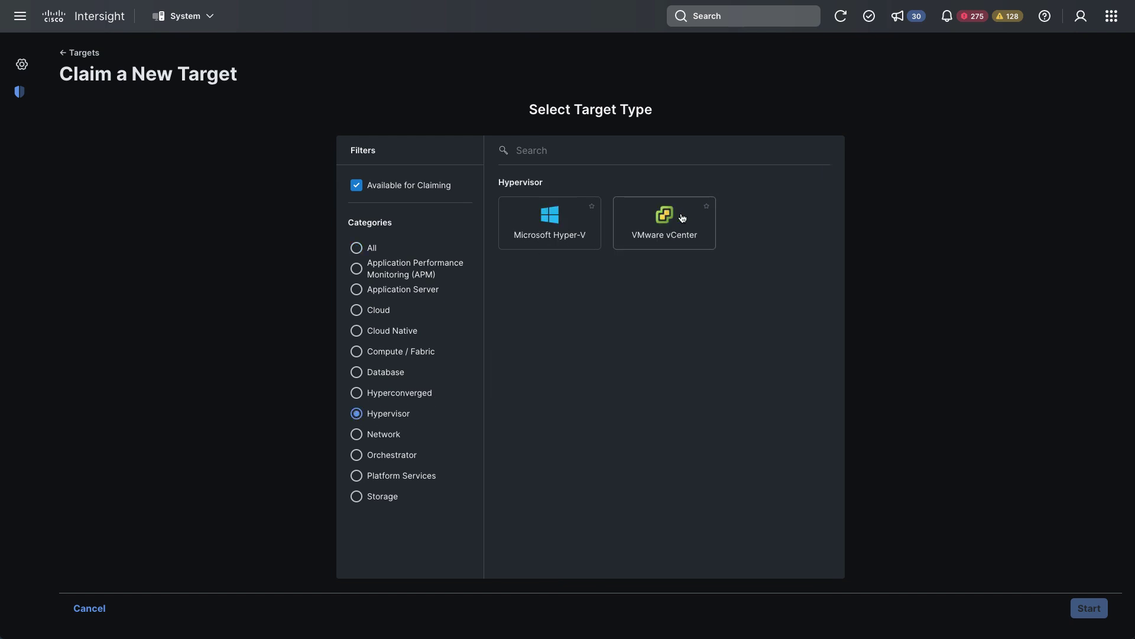
left_click(664, 219)
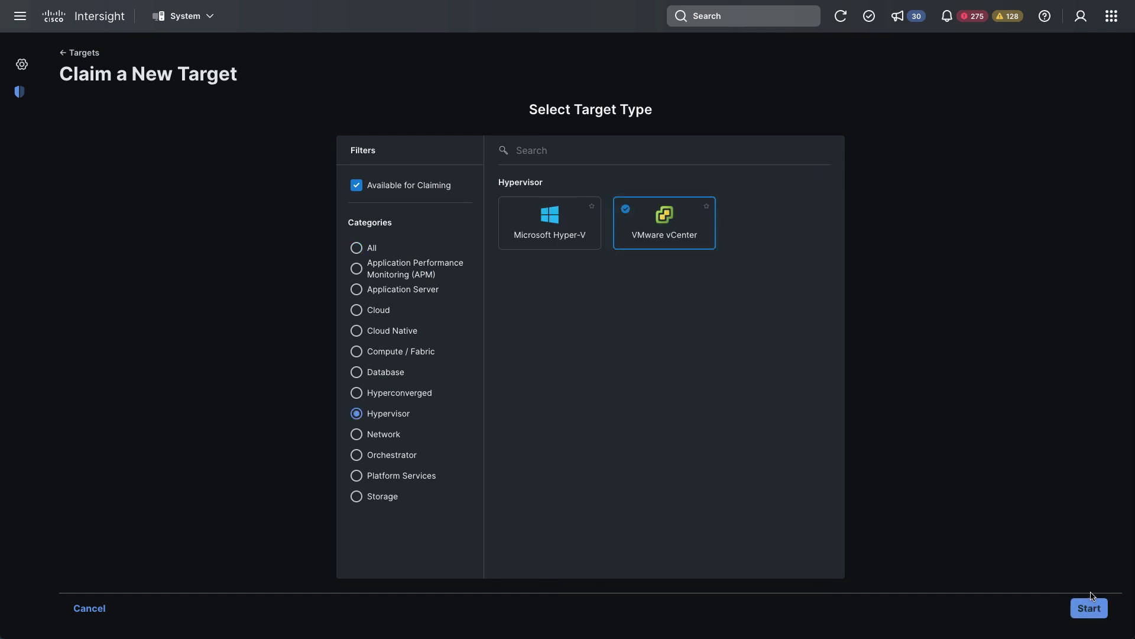
left_click(1090, 609)
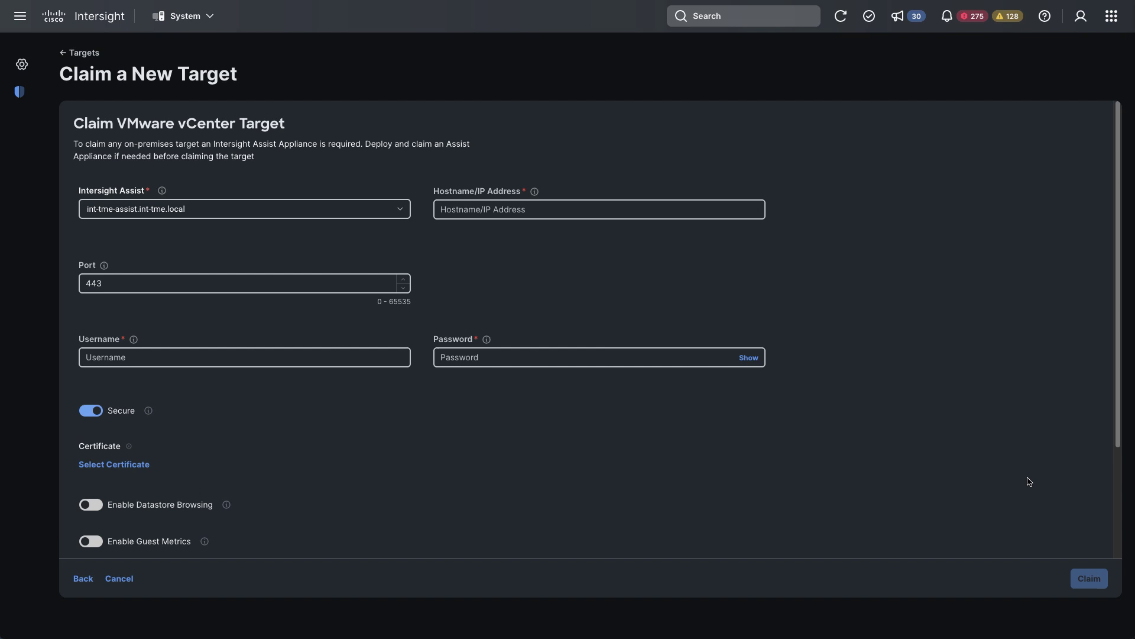
- Pick the Assist appliance and enter host 172.28.225.222 and administrator credentials. Enable the Intersight plugin
left_click(534, 205)
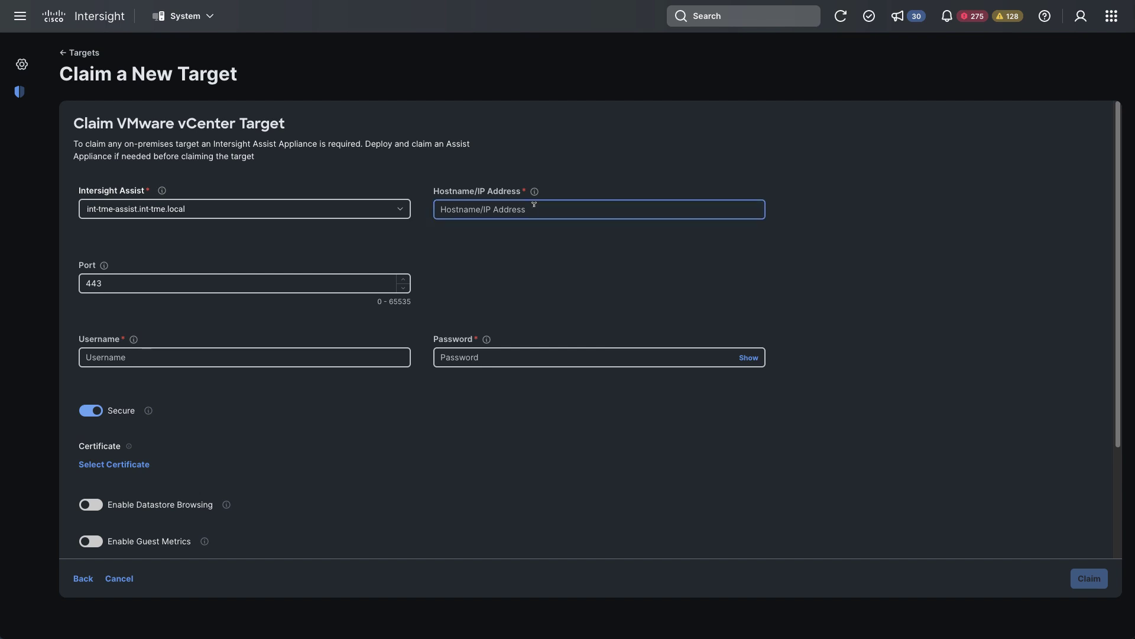
left_click(361, 209)
left_click(359, 253)
left_click(545, 206)
type("172.28.225.222")
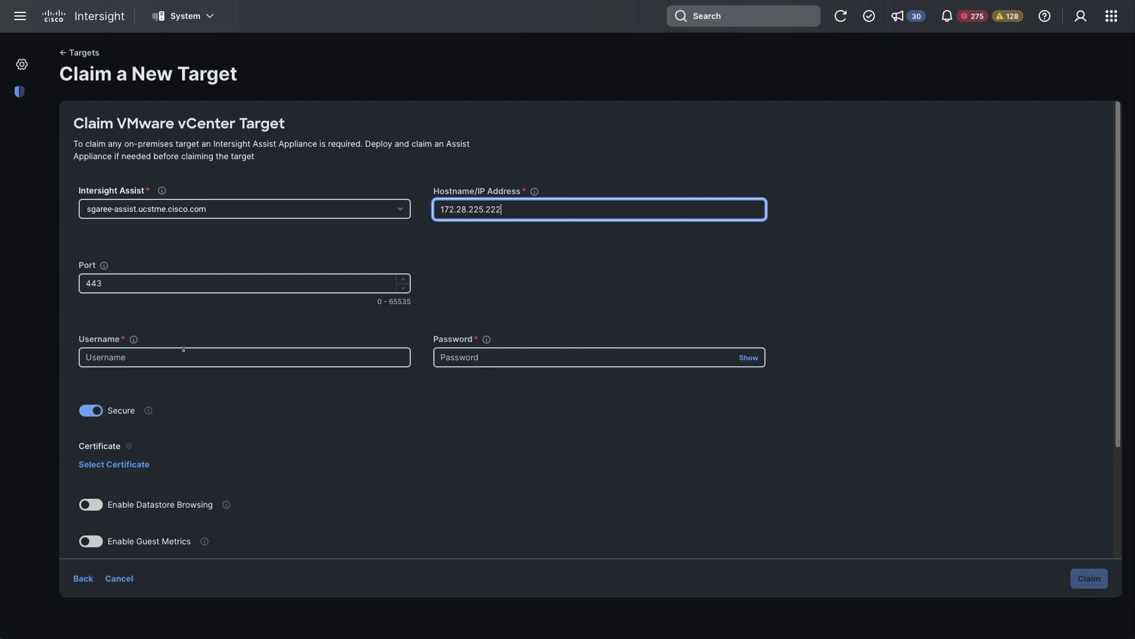
left_click(169, 353)
type("administrator")
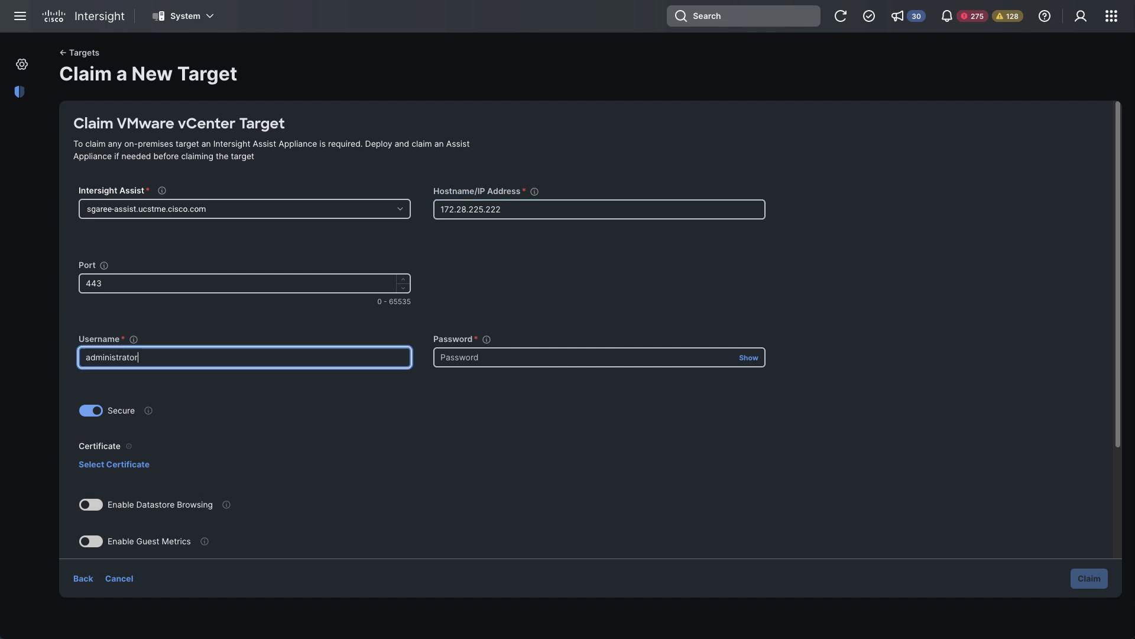
type("@vsphere.local")
left_click(507, 357)
type("•")
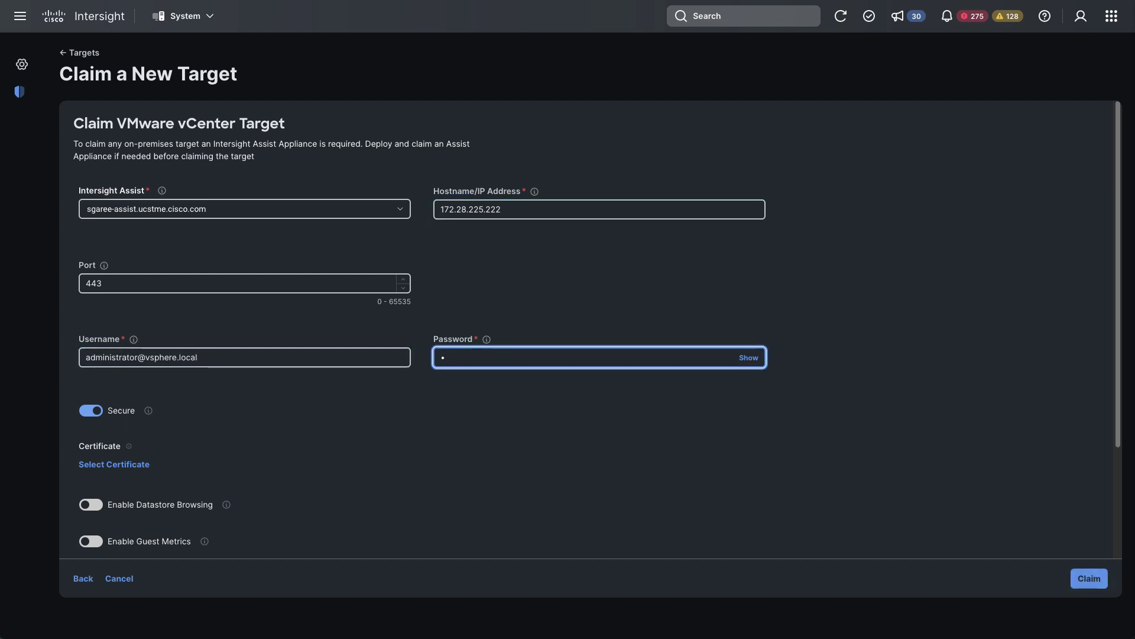
type("••••••••")
scroll(527, 418, "down", 2)
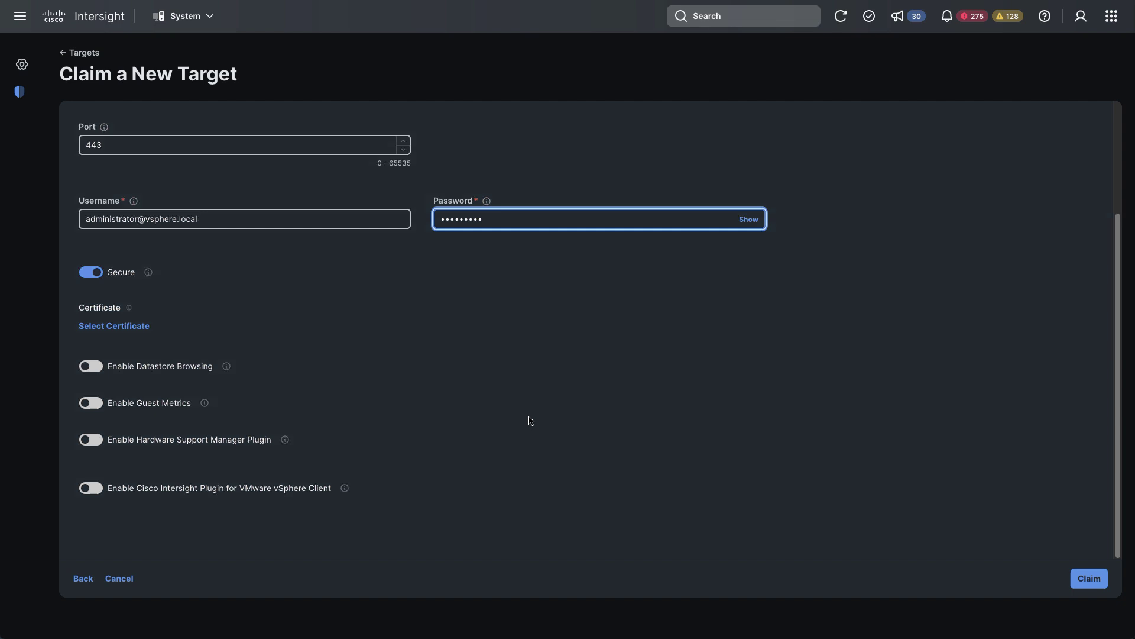
left_click(89, 490)
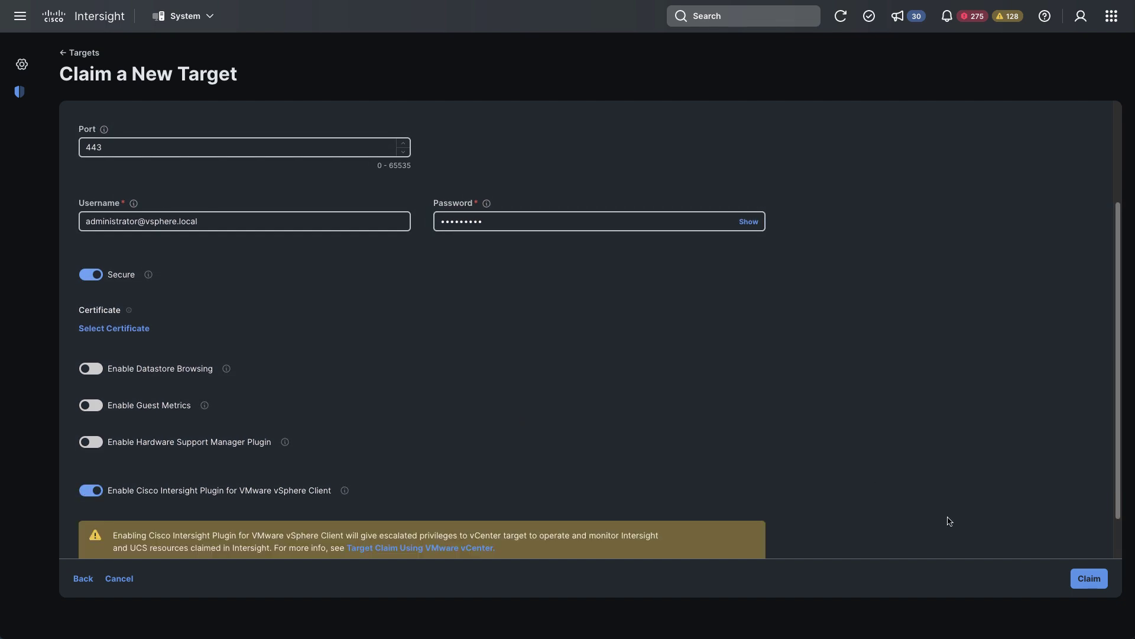
- Submit the claim so vCenter 172.28.225.222 appears as a Connected target
left_click(1089, 578)
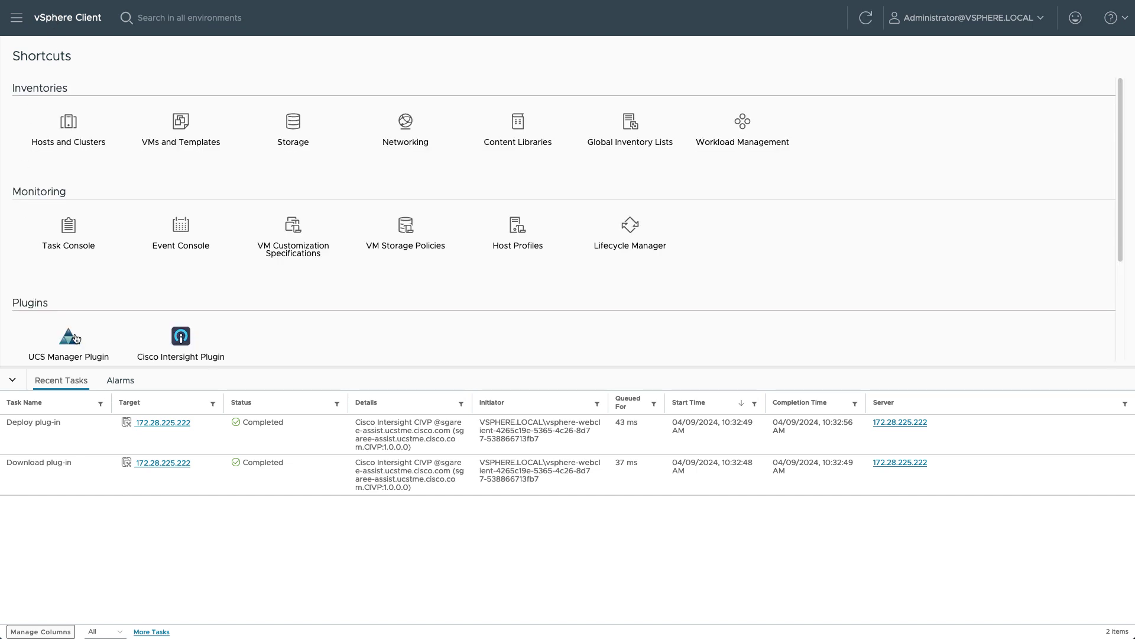
- Open the Cisco Intersight Plugin from Shortcuts and collapse the Recent Tasks panel
left_click(182, 336)
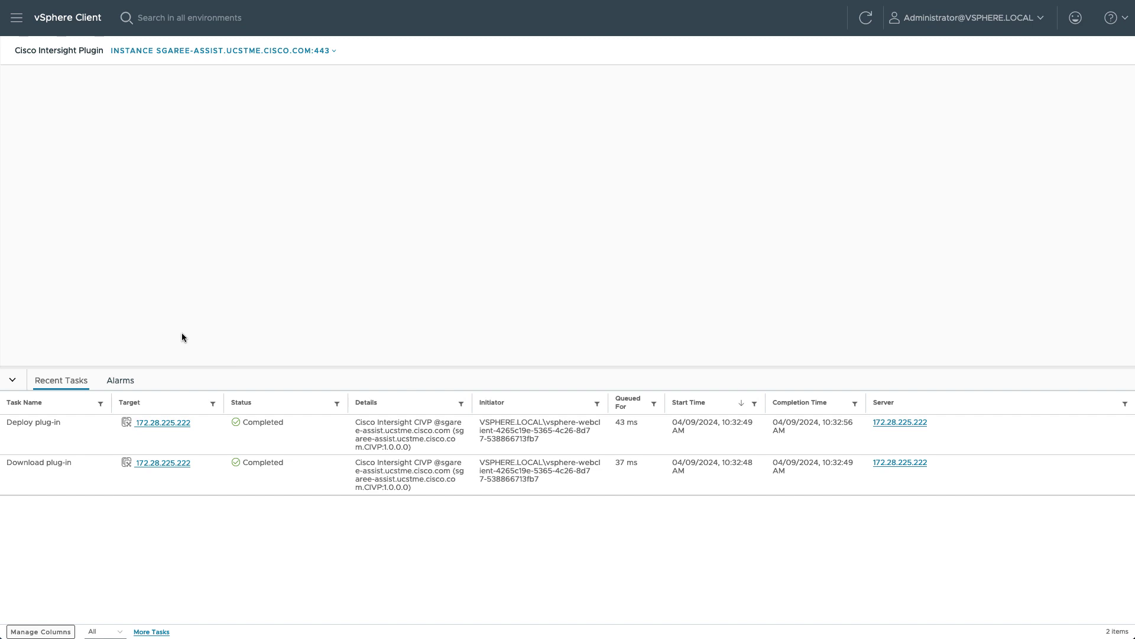
left_click(12, 381)
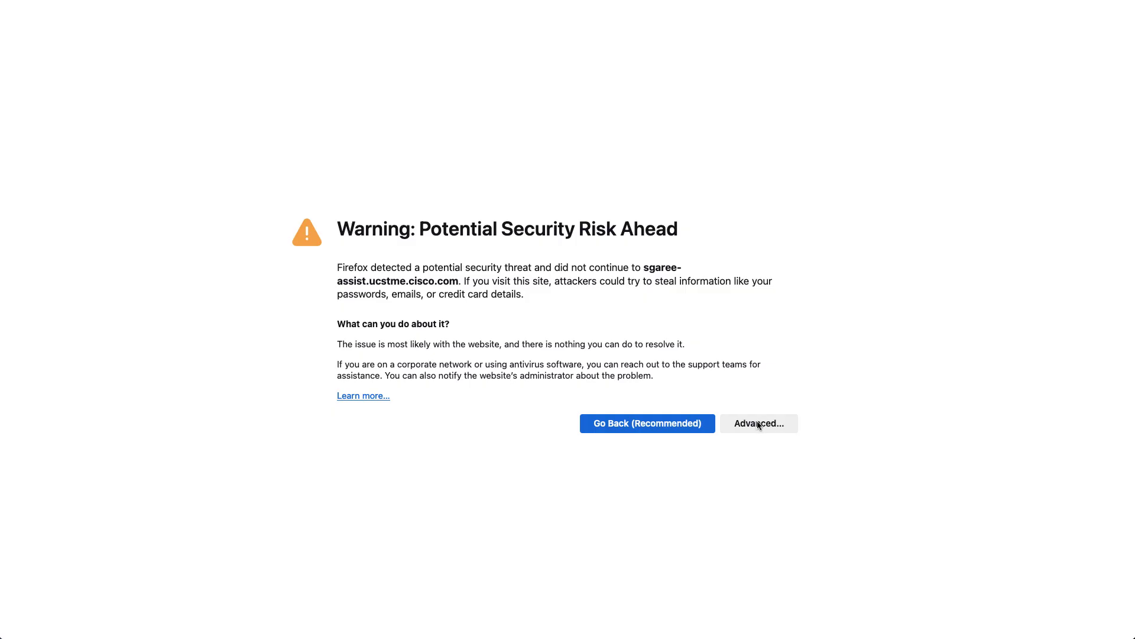
- Accept the Assist appliance's certificate warning in Firefox to load the plugin
left_click(758, 424)
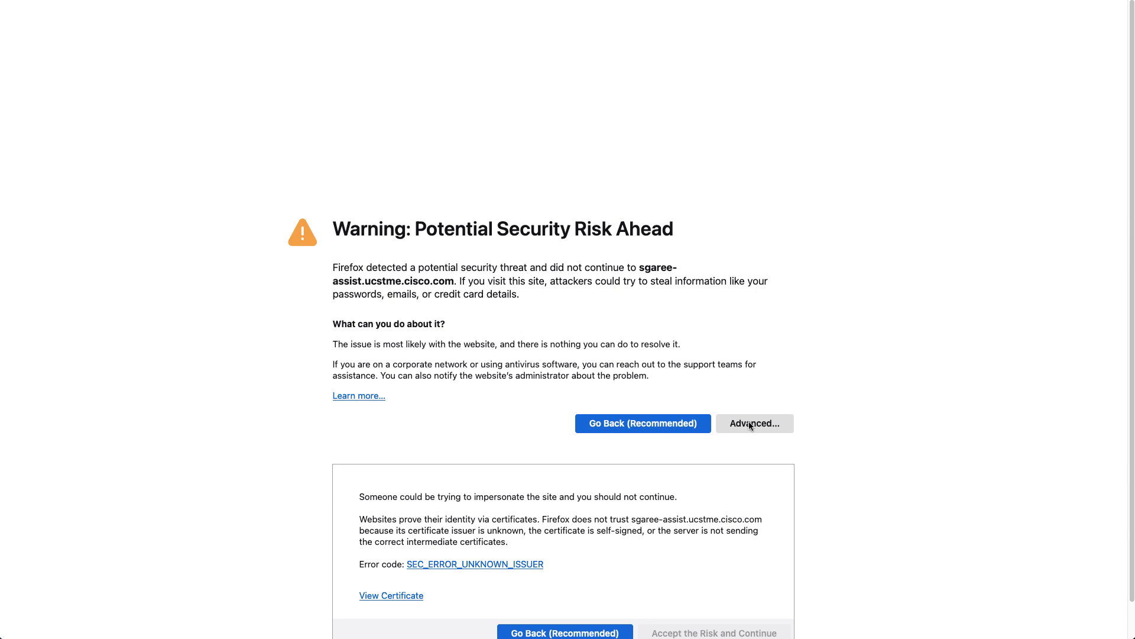
scroll(703, 591, "down", 1)
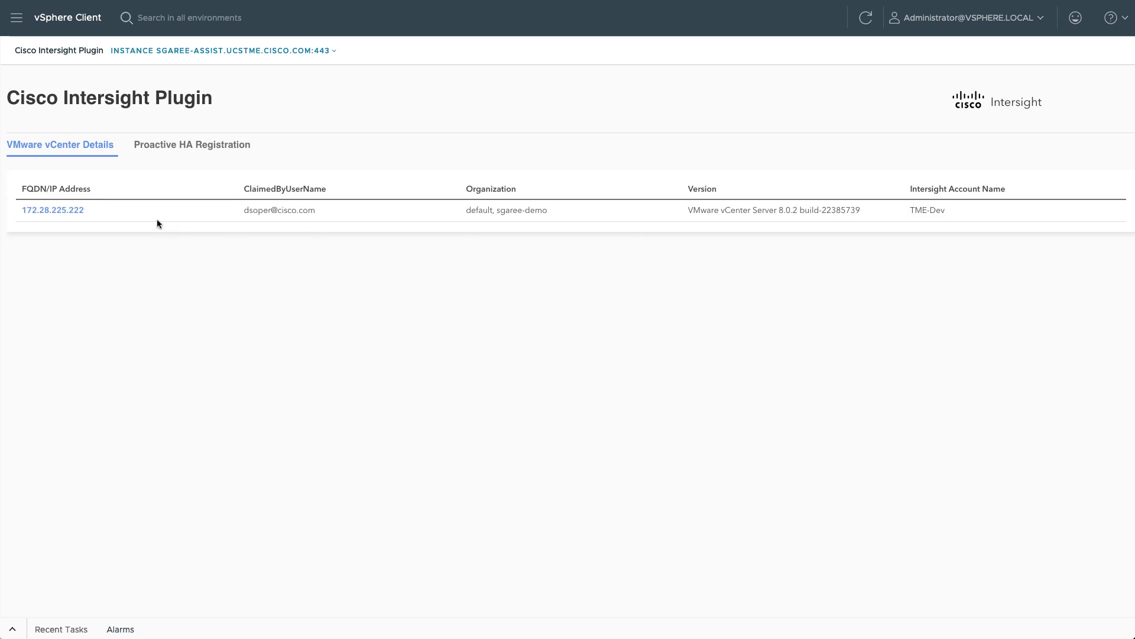
- Review the SJC07-R14-FI-1 domain's servers, chassis and fabric interconnect FI-A. Return to the Cisco Servers UCS overview
left_click(51, 210)
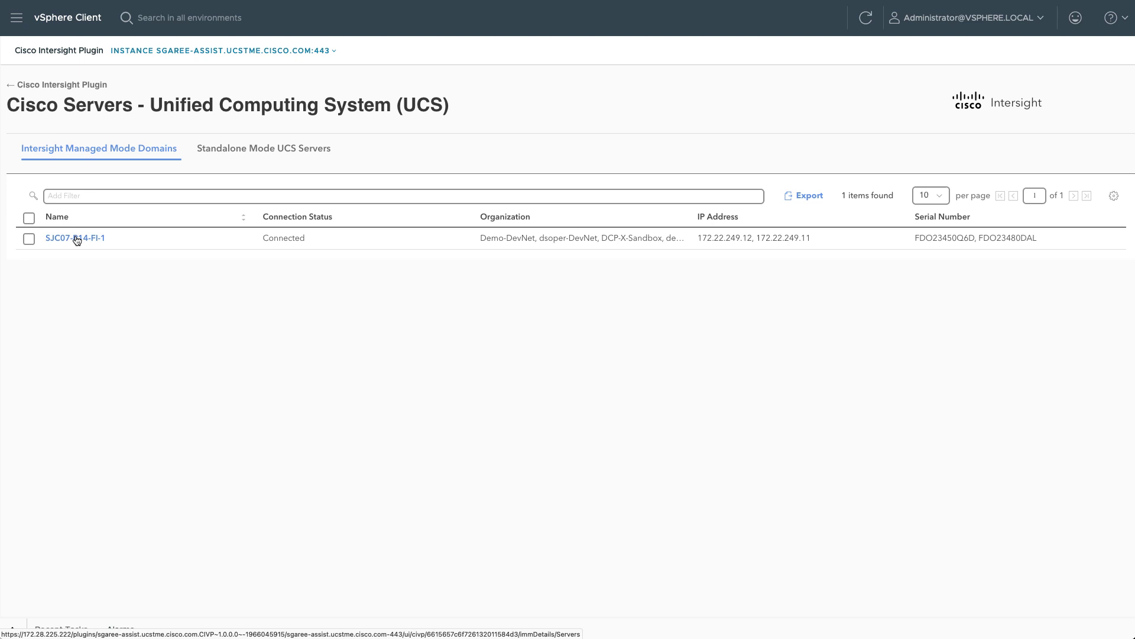
left_click(77, 238)
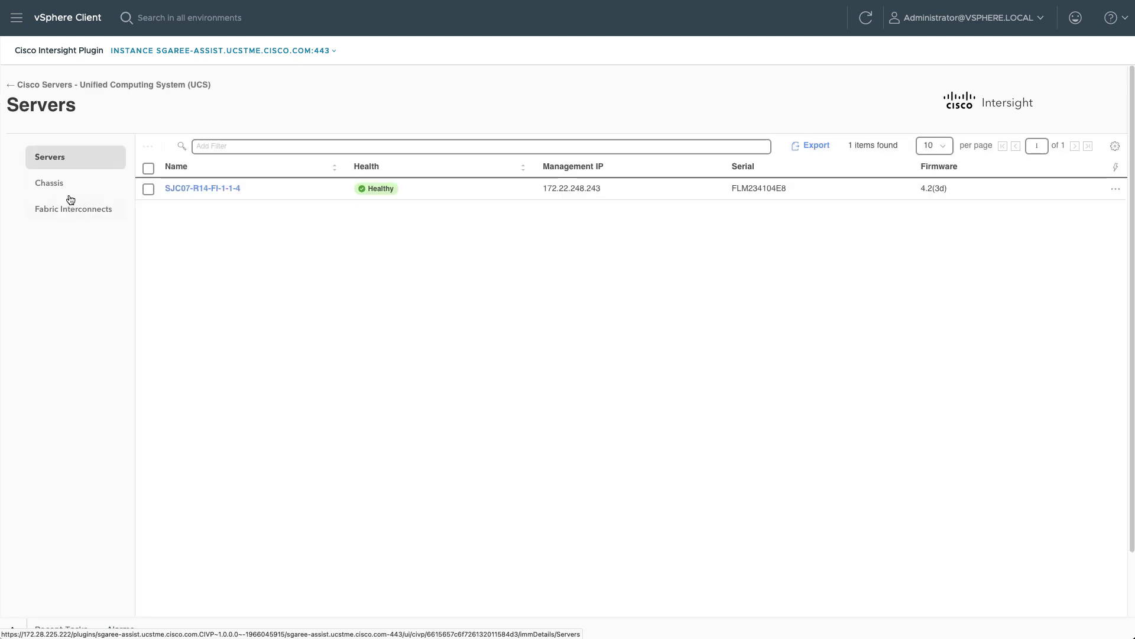
left_click(50, 184)
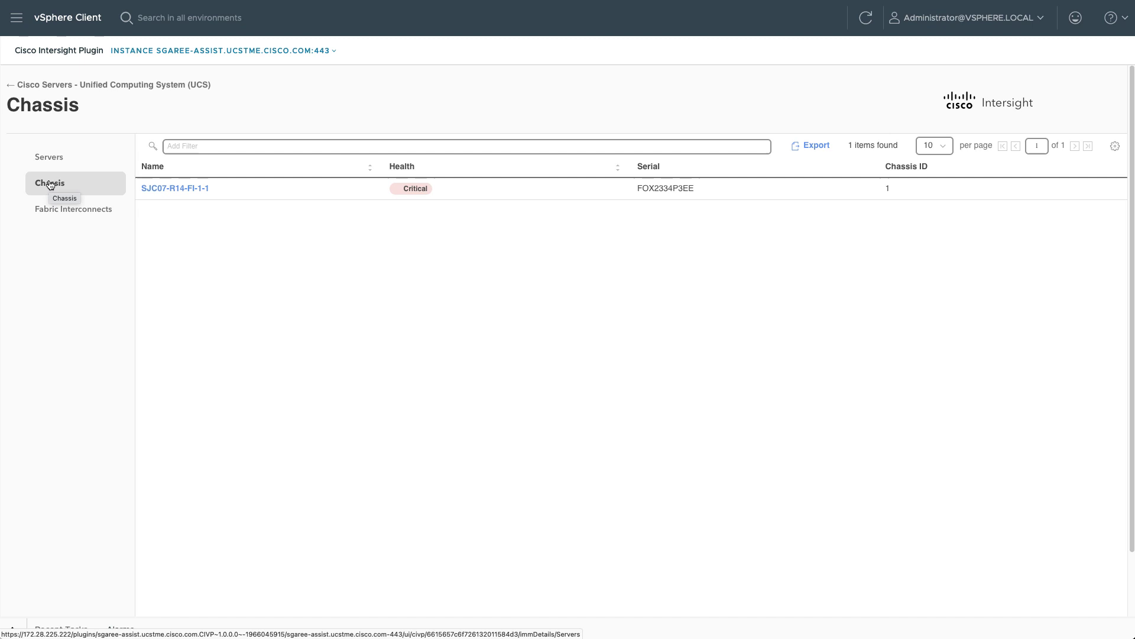
left_click(60, 211)
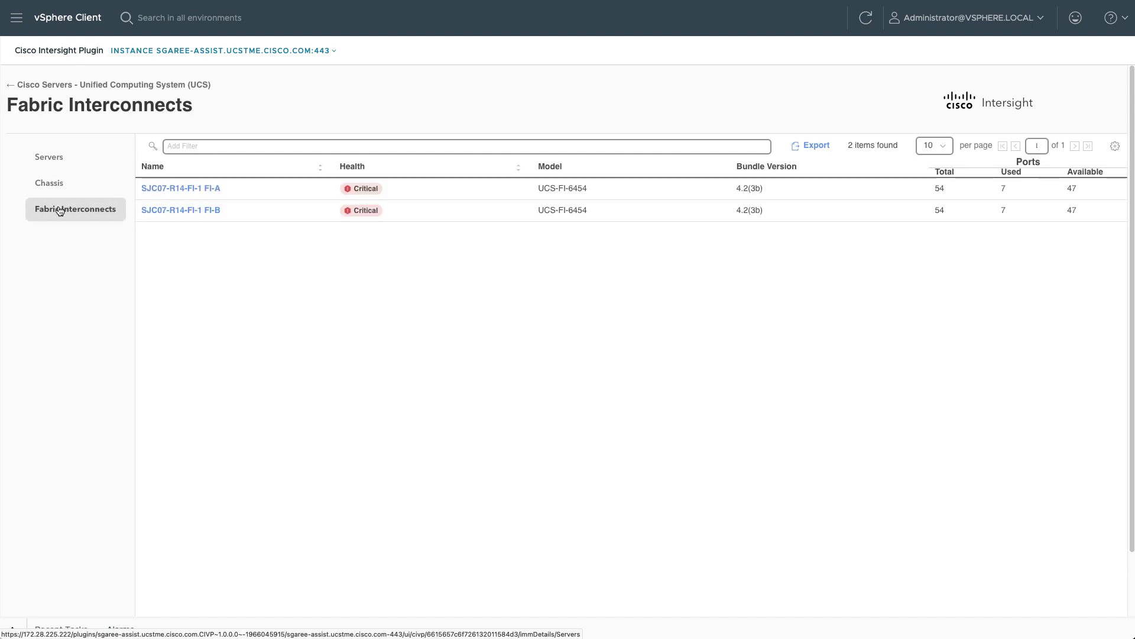
left_click(204, 188)
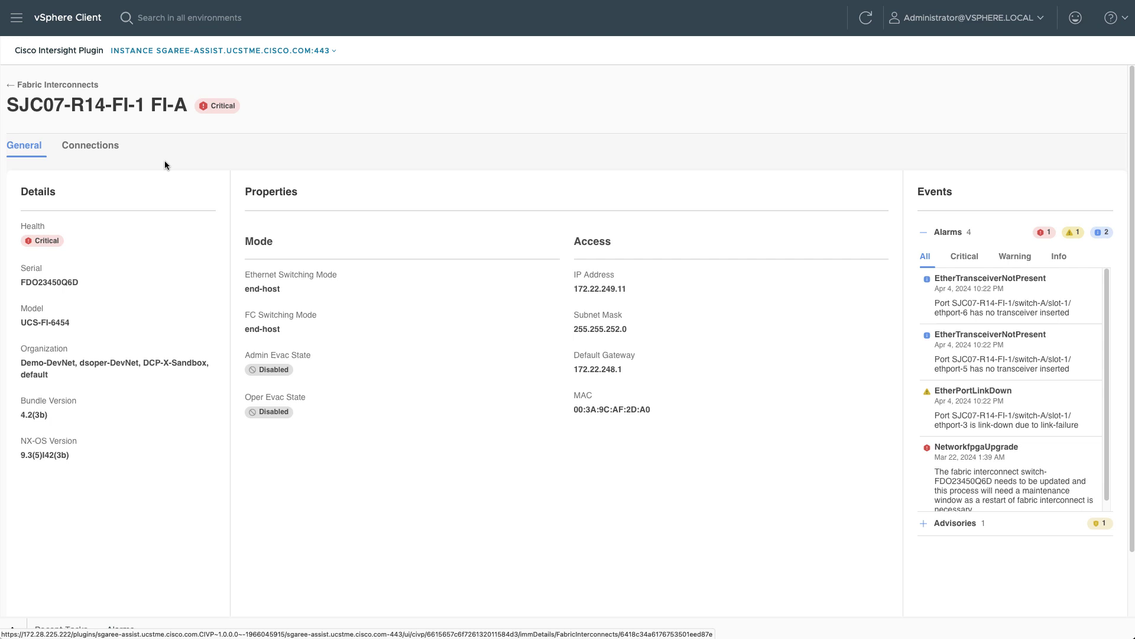
left_click(11, 86)
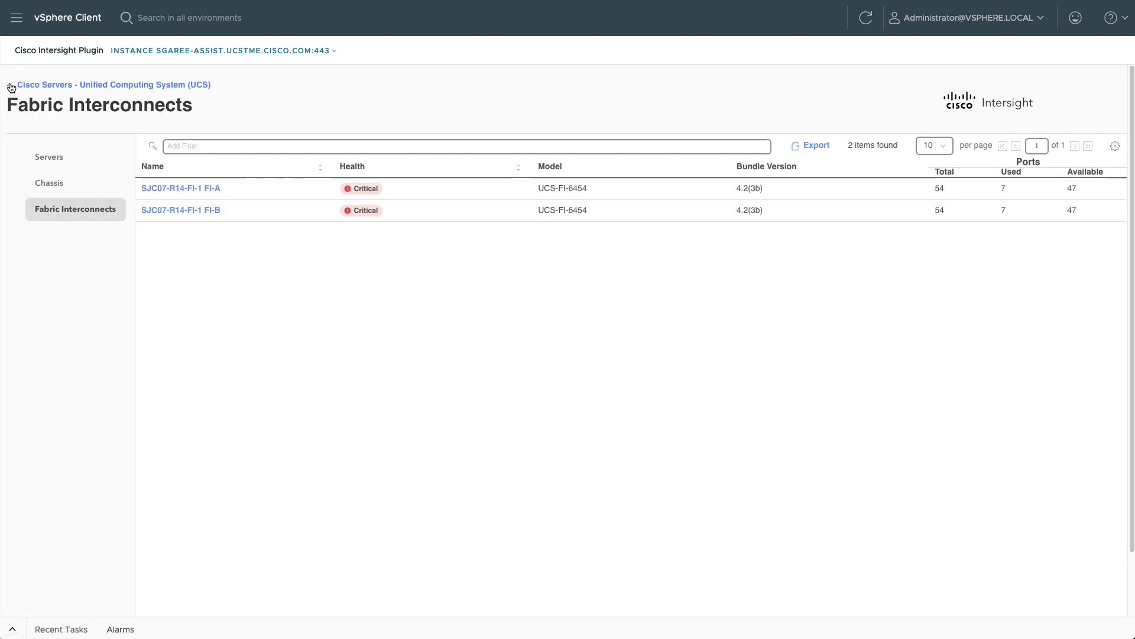
left_click(11, 87)
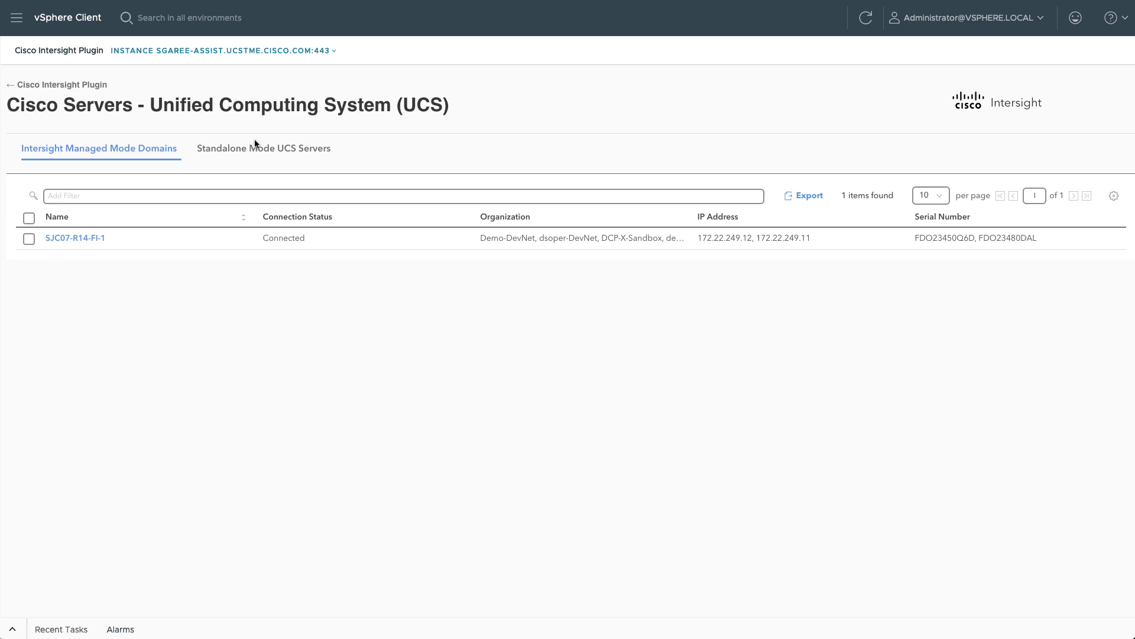
left_click(280, 148)
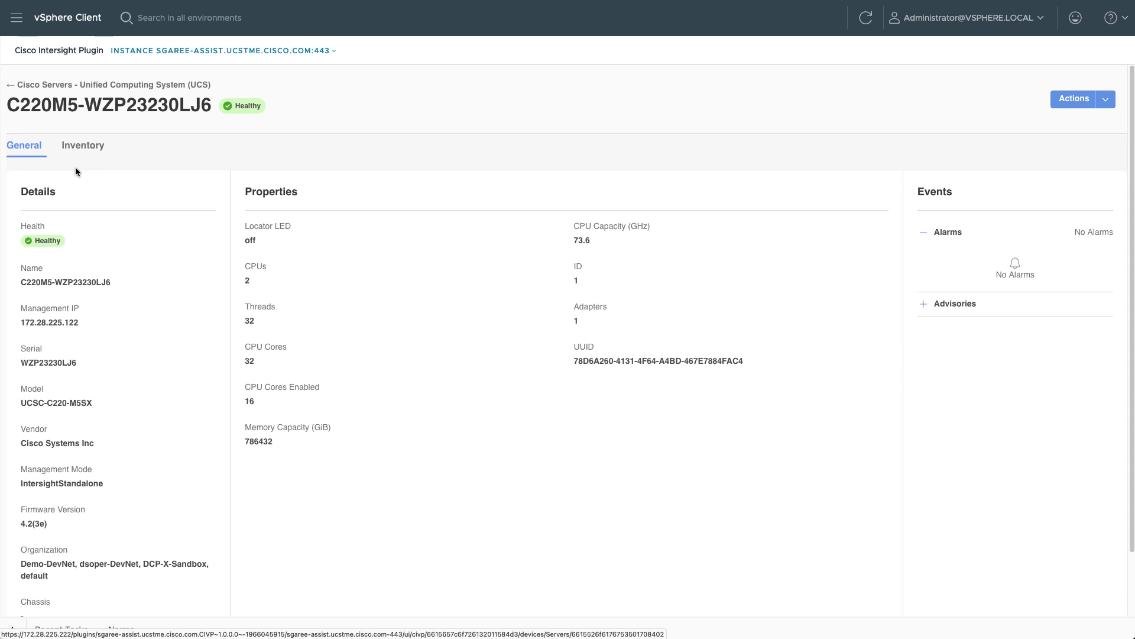
left_click(84, 145)
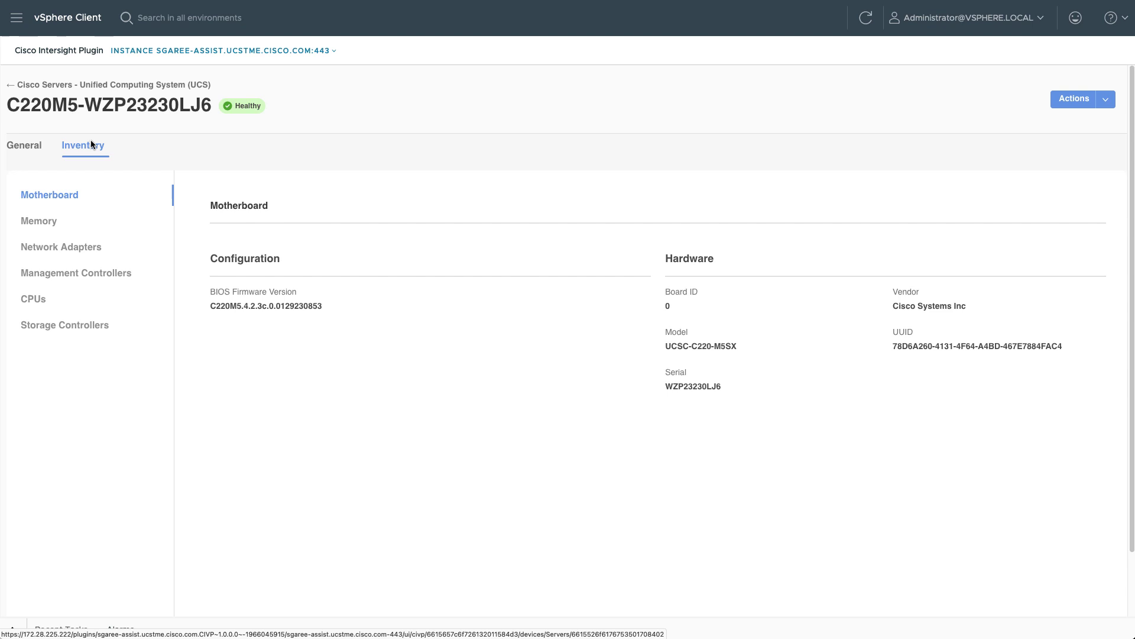
left_click(11, 88)
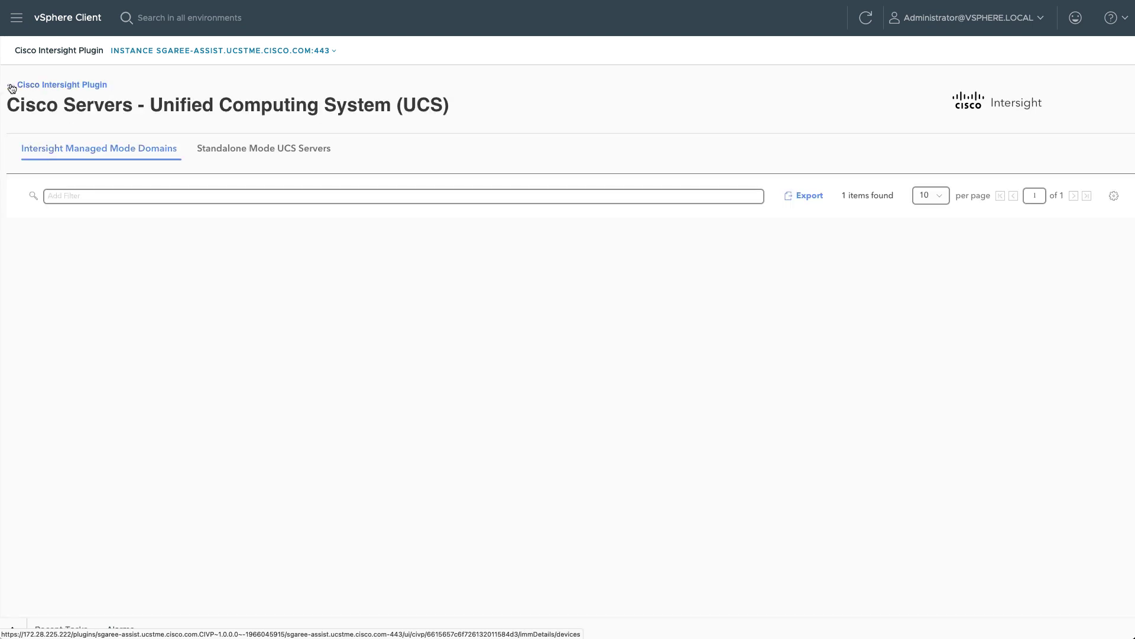
- View the Proactive HA Registration alarms: 32 default and no additional alarms
left_click(11, 89)
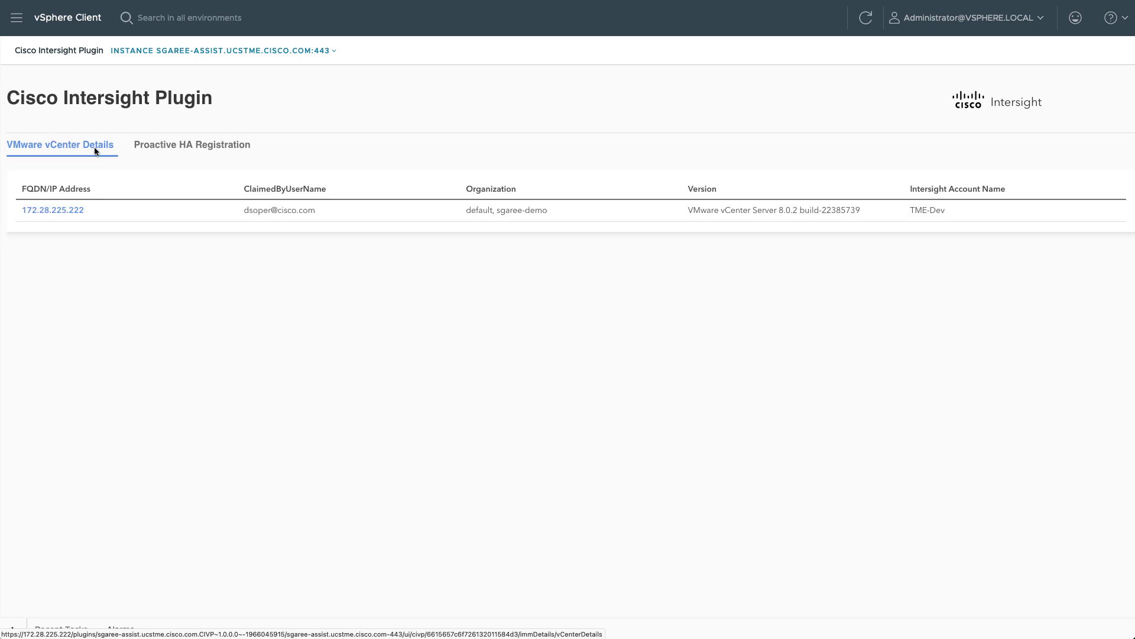
left_click(190, 144)
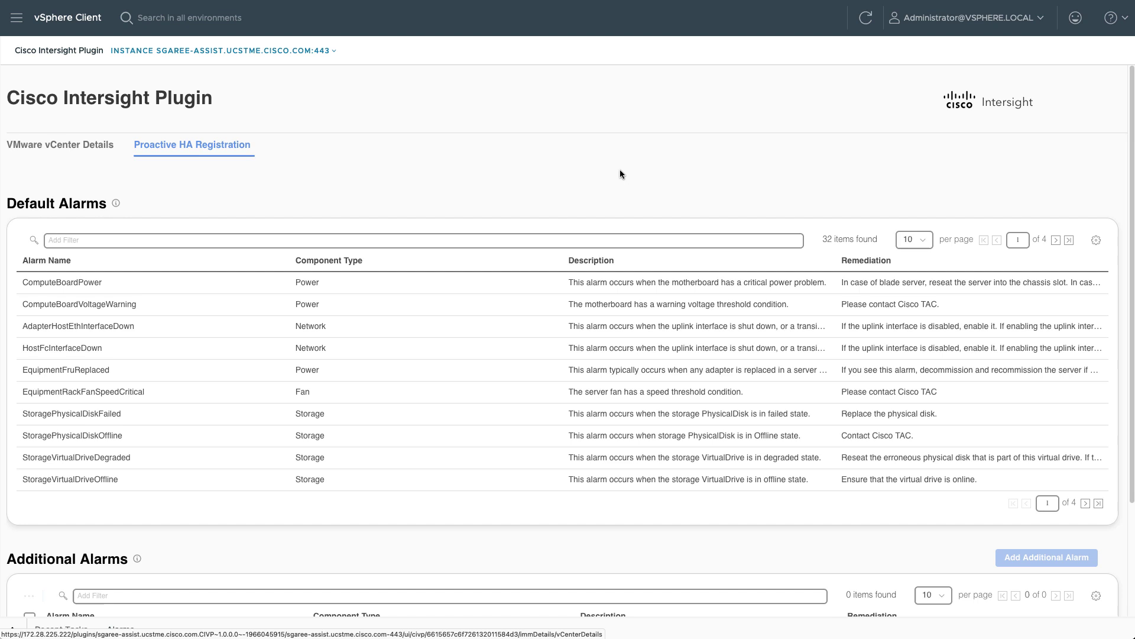
scroll(620, 173, "down", 5)
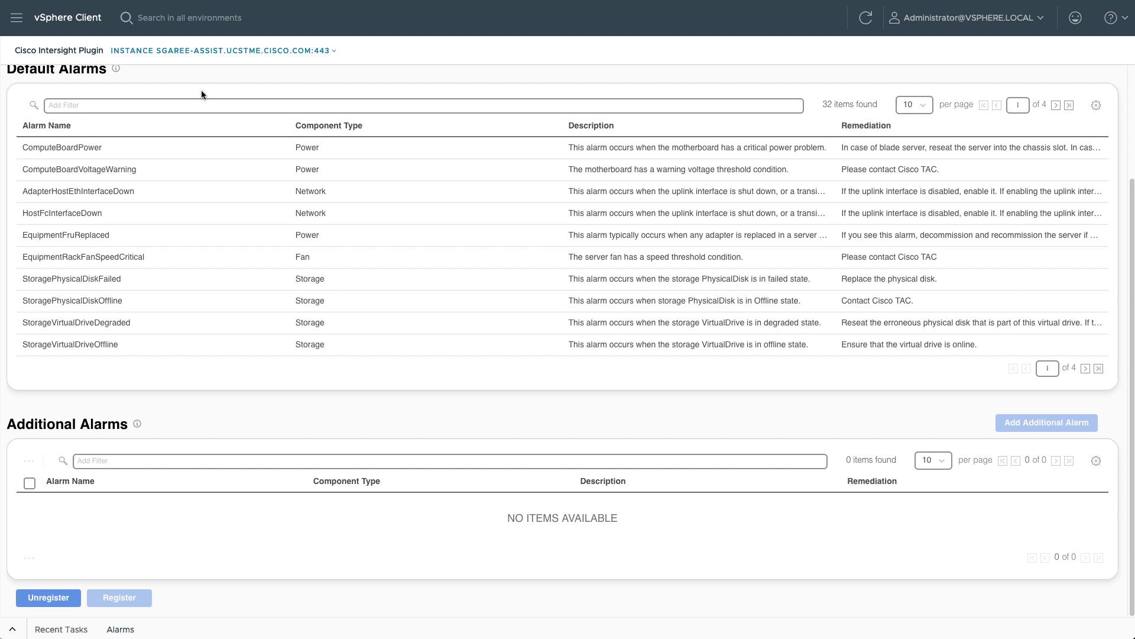
left_click(15, 17)
- Turn on Proactive HA for cluster IMM-R13-14-15 with the Cisco Intersight provider enabled
left_click(51, 95)
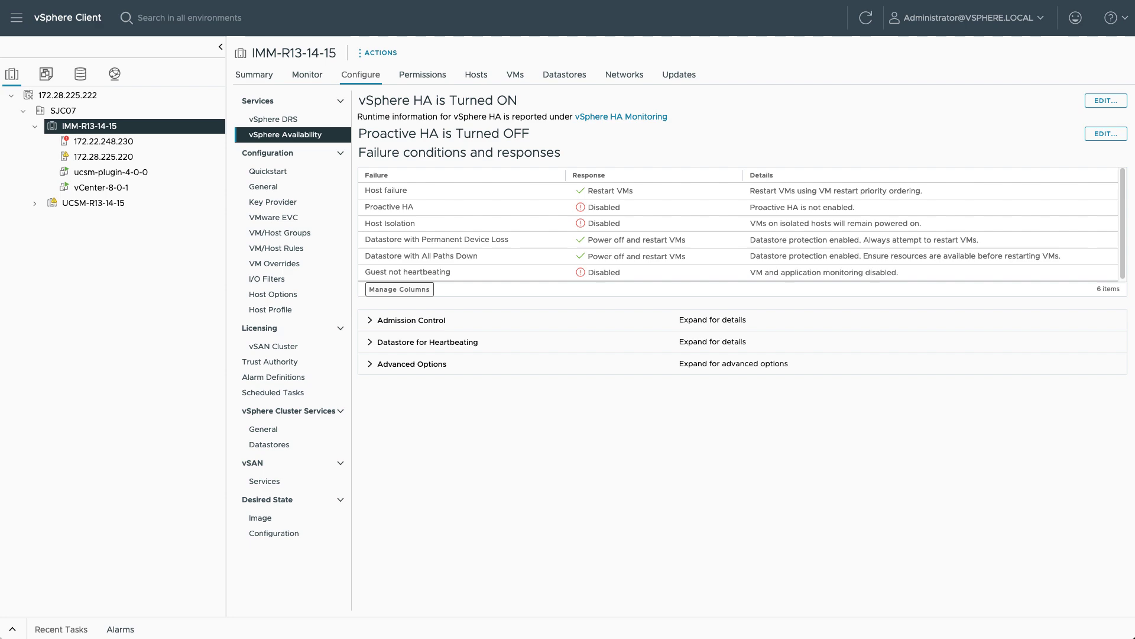
left_click(1106, 134)
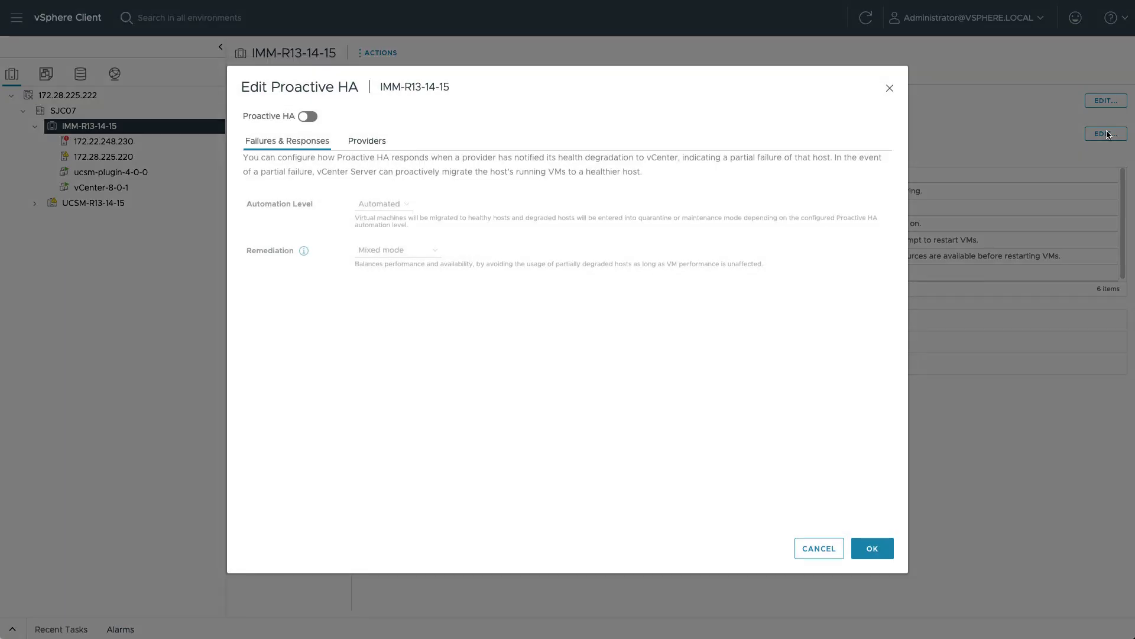
left_click(307, 117)
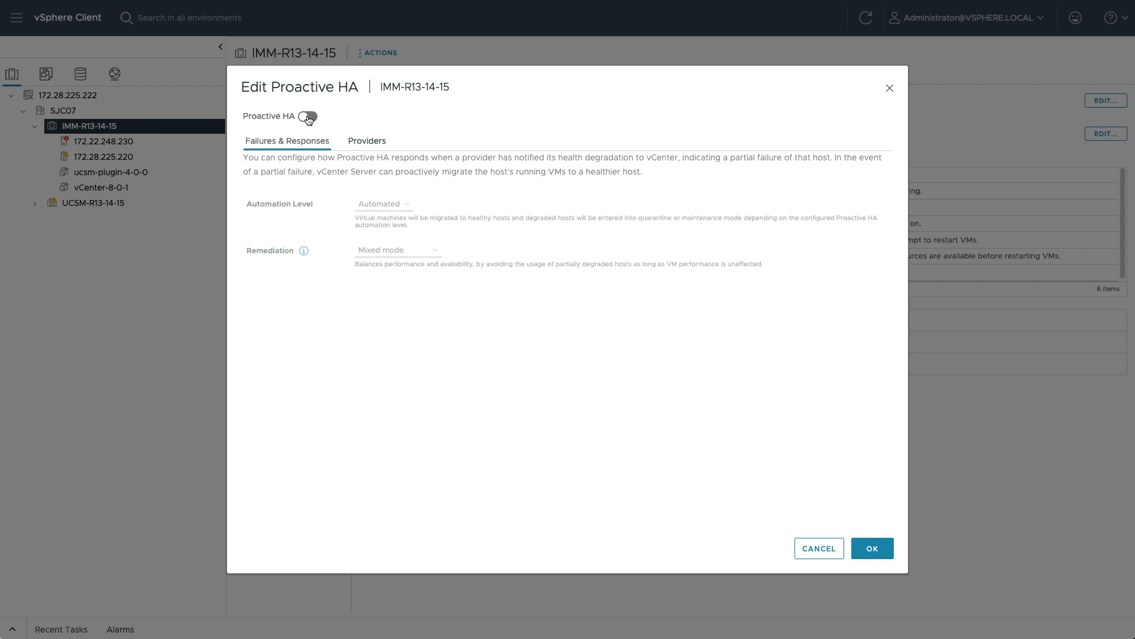
left_click(368, 142)
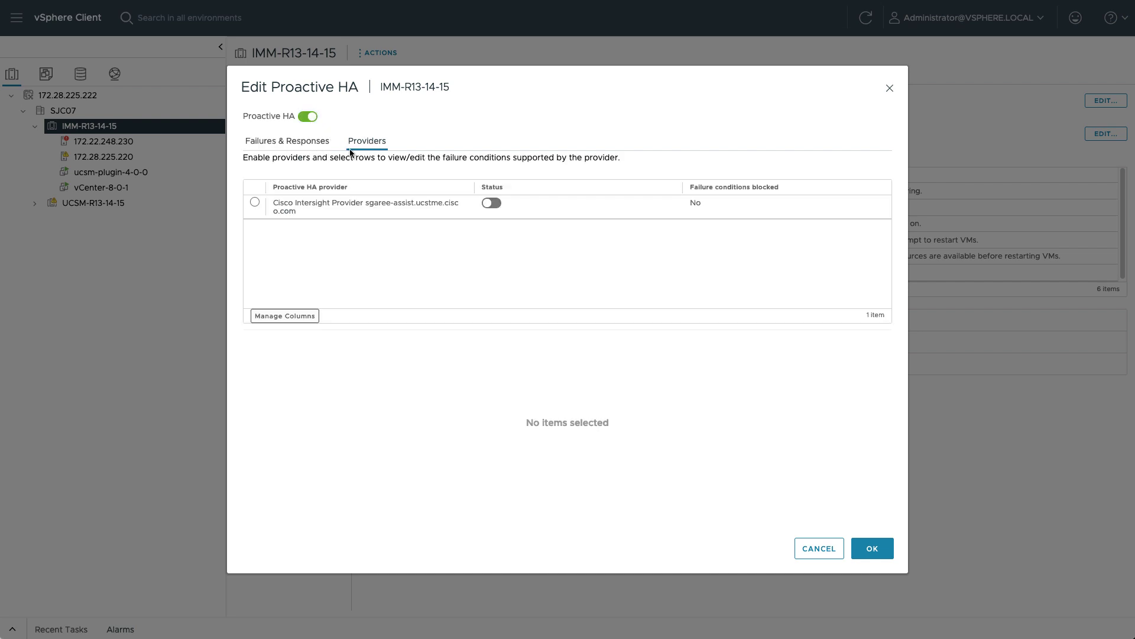
left_click(255, 202)
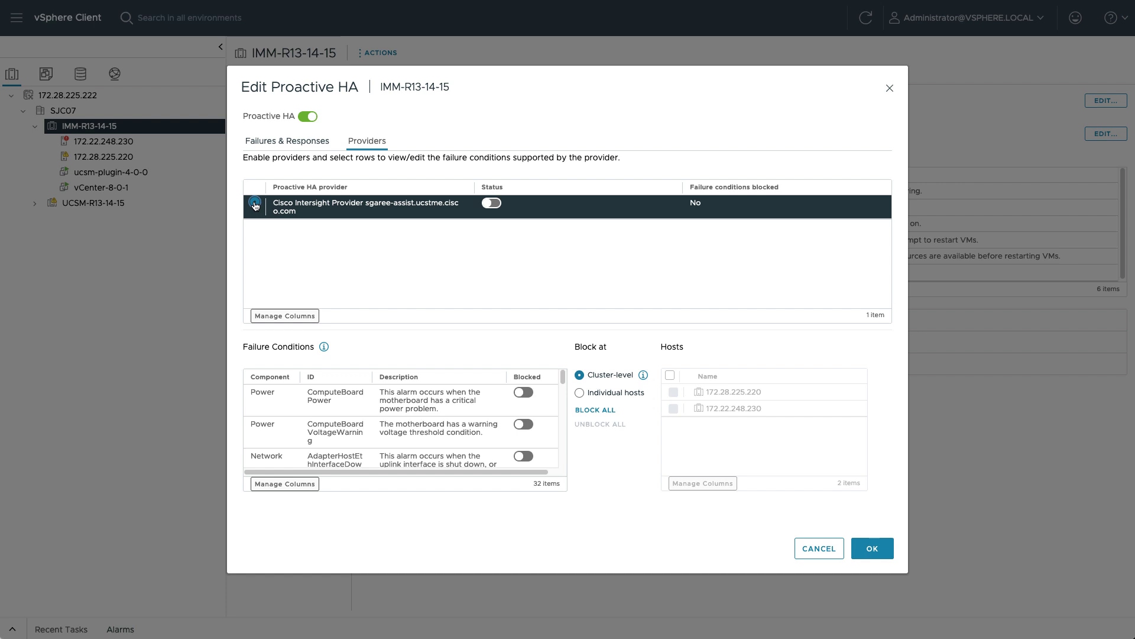
left_click(491, 204)
left_click(875, 548)
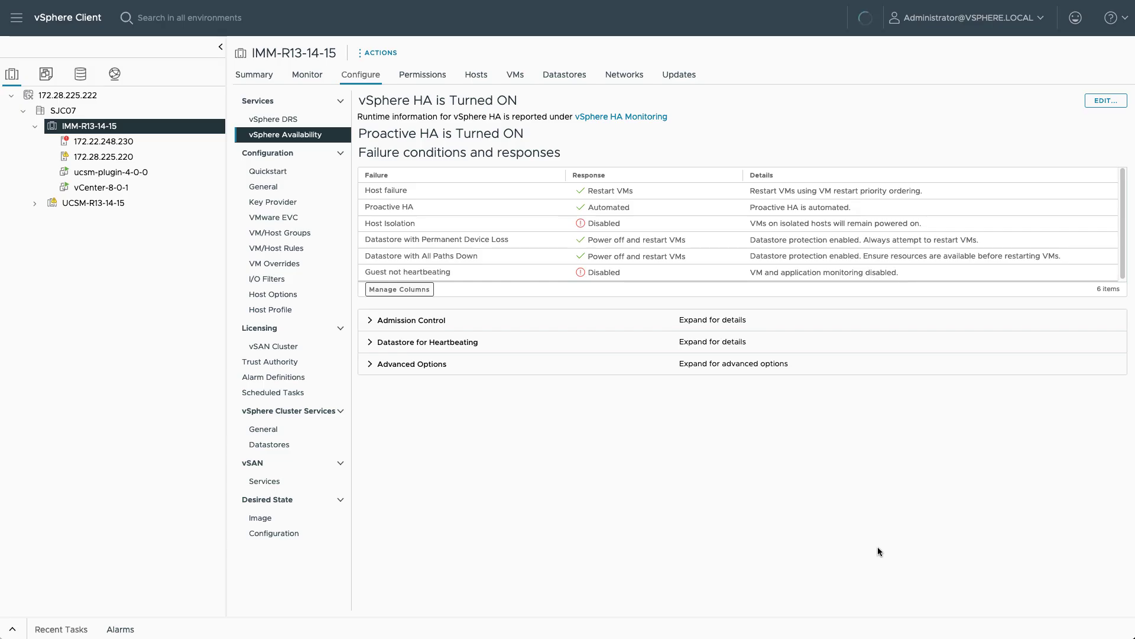